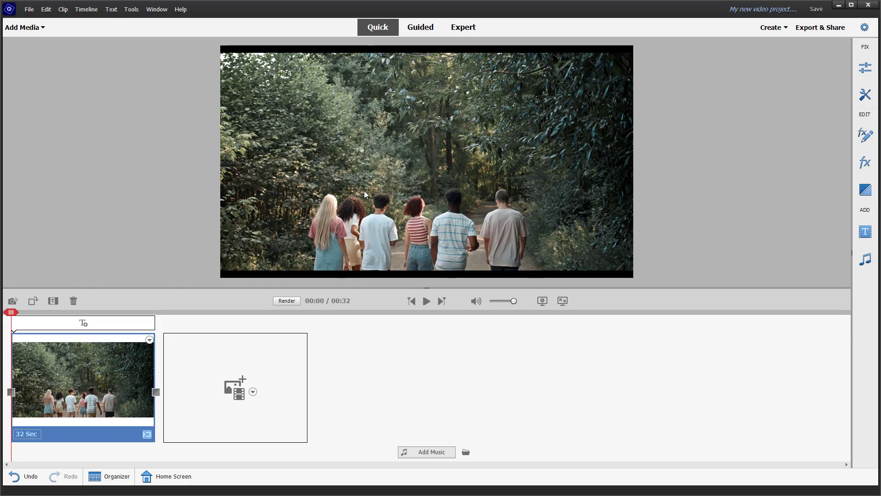
Select the forest-path clip and show its Applied Effects with Opacity expanded and the Draw shape list.
click(464, 123)
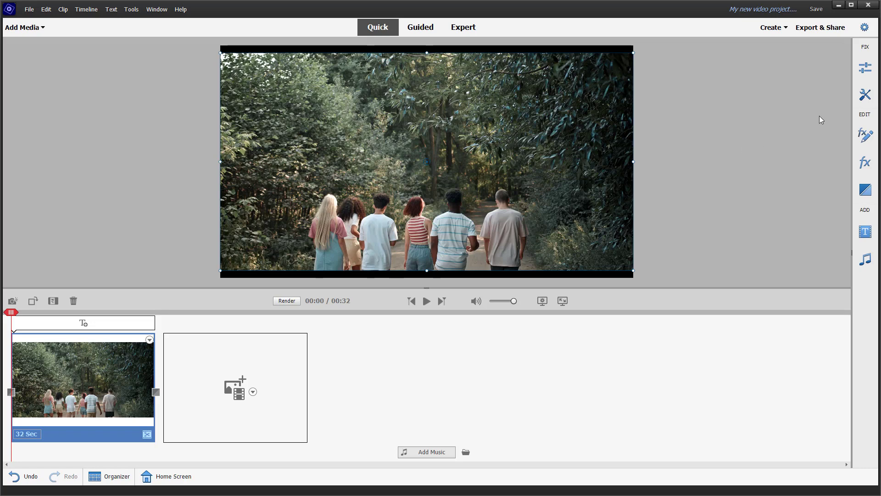
click(865, 96)
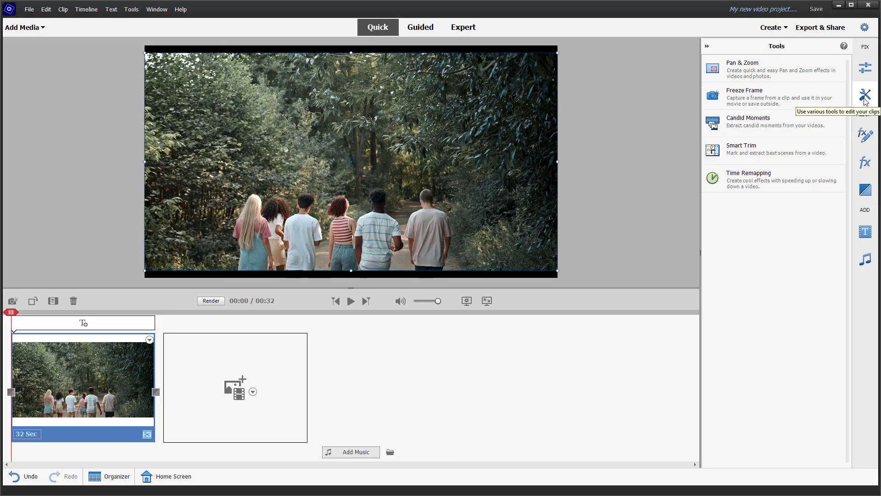
click(866, 138)
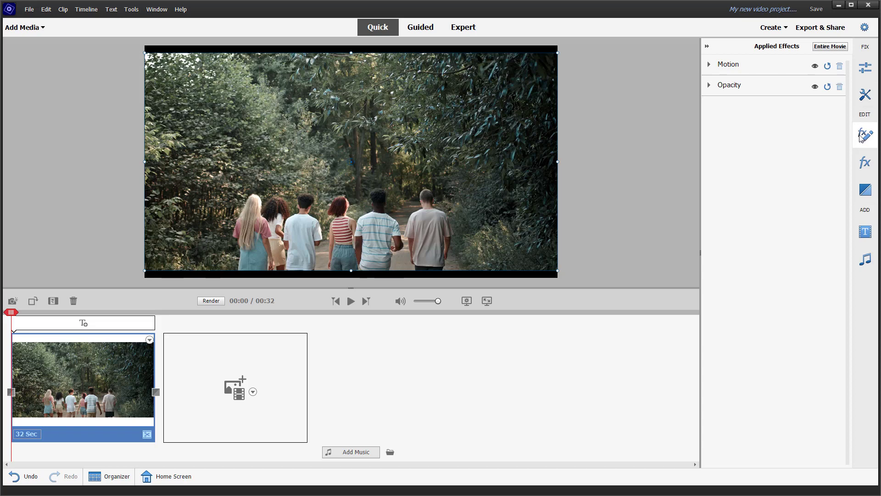
click(709, 85)
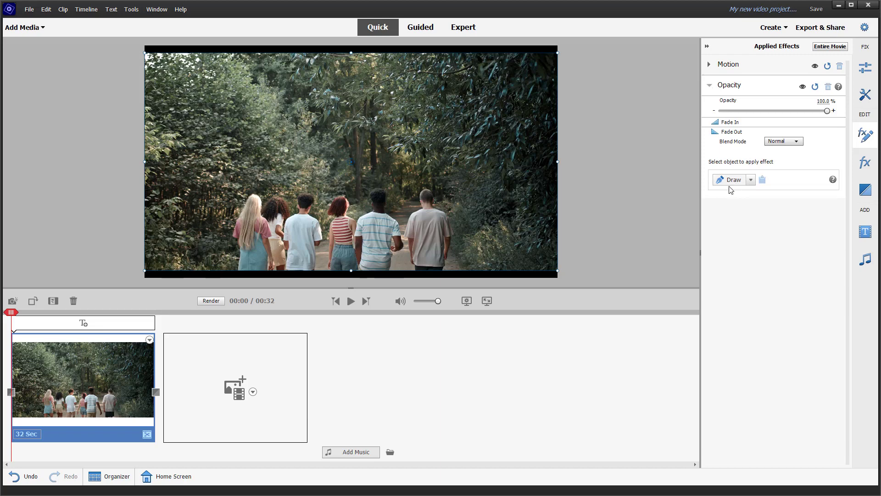
click(751, 181)
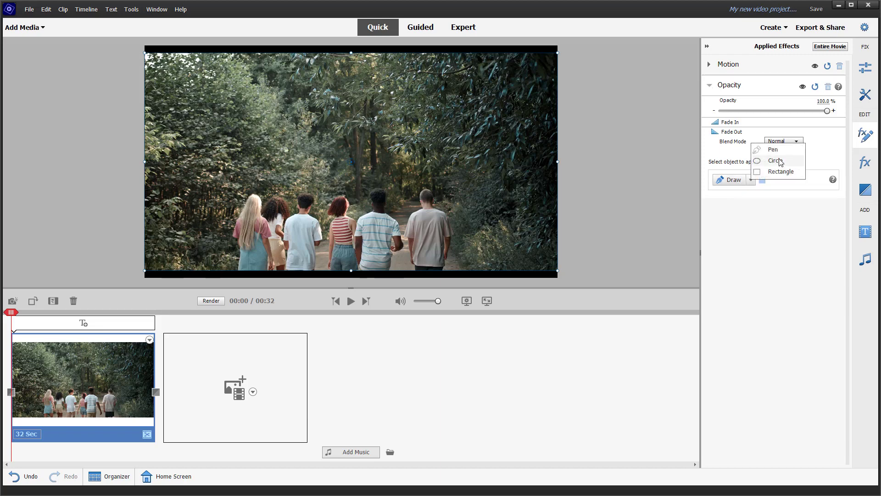
Add a Rectangle Opacity selection and drag its four corners to frame the two left walkers.
click(776, 171)
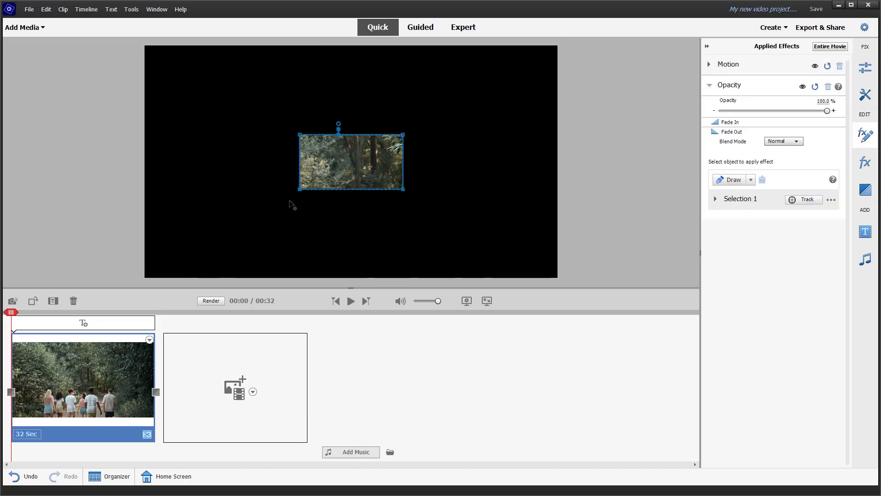
drag(299, 189, 242, 266)
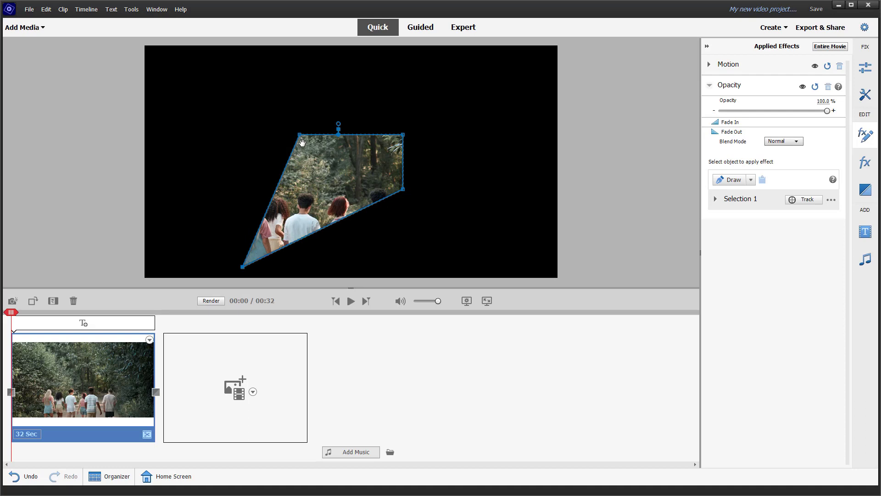
drag(300, 137, 243, 179)
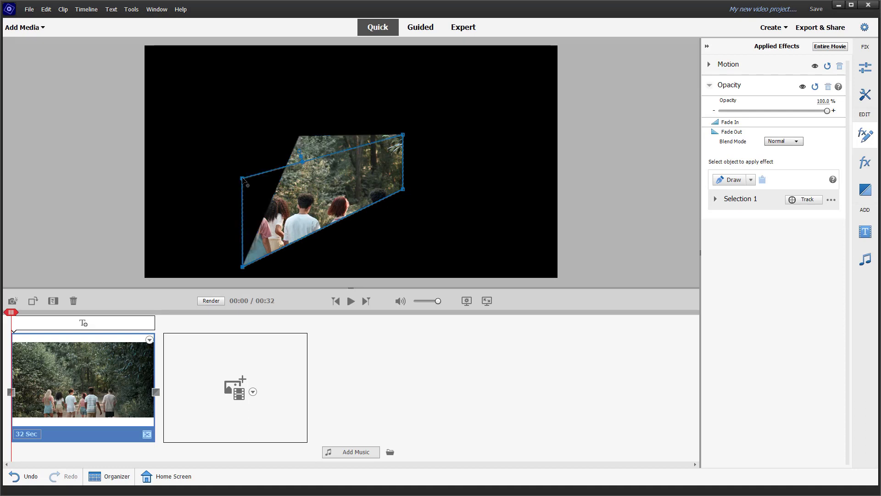
drag(404, 191, 297, 265)
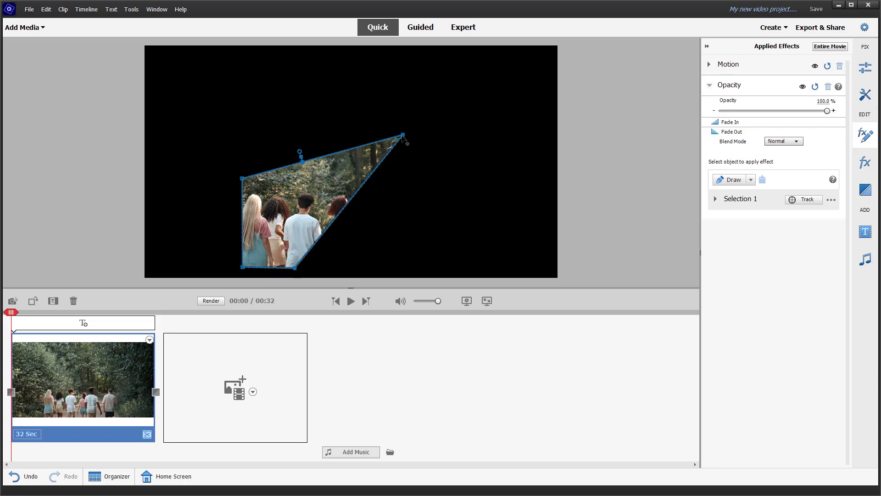
drag(403, 135, 308, 179)
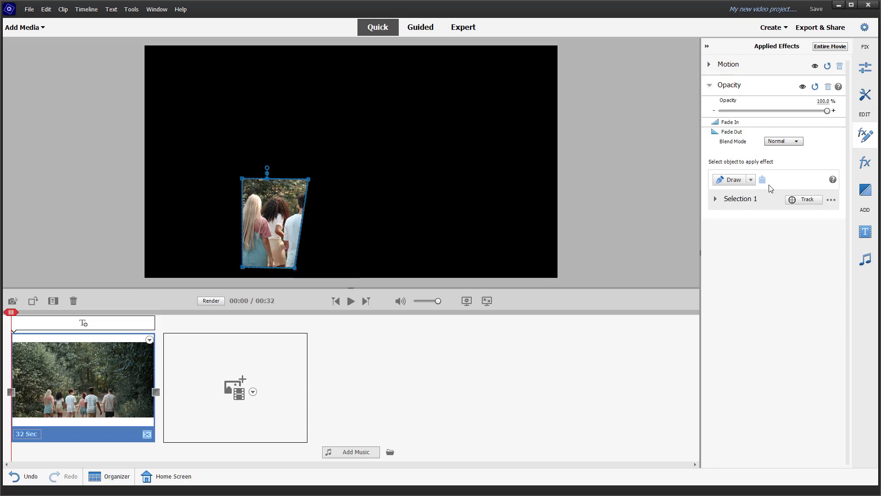
Set Selection 1's Feather to 207.4 and Expansion to -69.1.
click(715, 199)
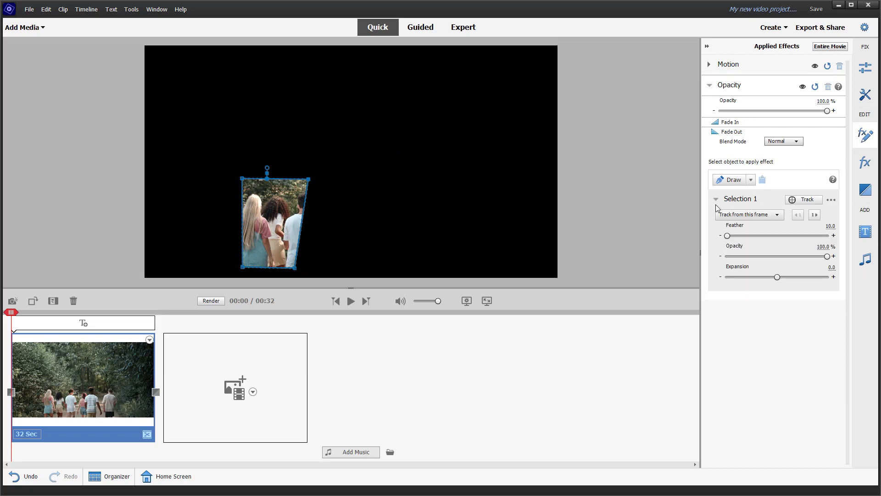
mouse_move(728, 236)
mouse_down()
mouse_move(743, 236)
mouse_move(735, 236)
mouse_up()
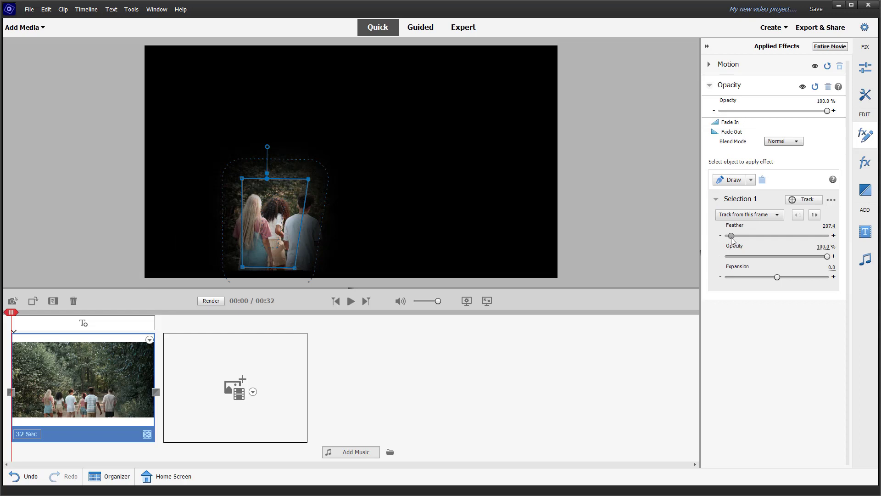
mouse_move(827, 257)
mouse_down()
mouse_move(792, 261)
mouse_move(842, 257)
mouse_up()
mouse_move(777, 277)
mouse_down()
mouse_move(787, 279)
mouse_move(759, 280)
mouse_move(790, 277)
mouse_move(776, 279)
mouse_up()
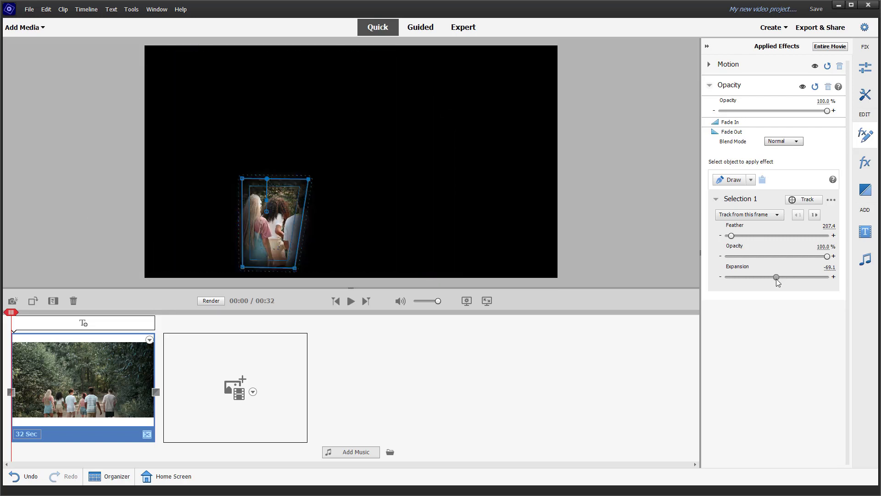
Play and pause the clip to preview the soft-edged reveal, then reselect the clip.
click(351, 303)
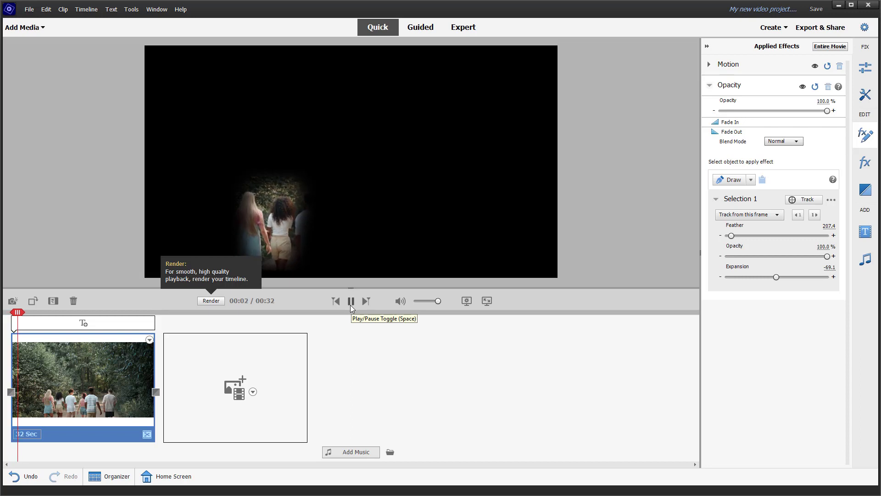
click(348, 302)
click(292, 213)
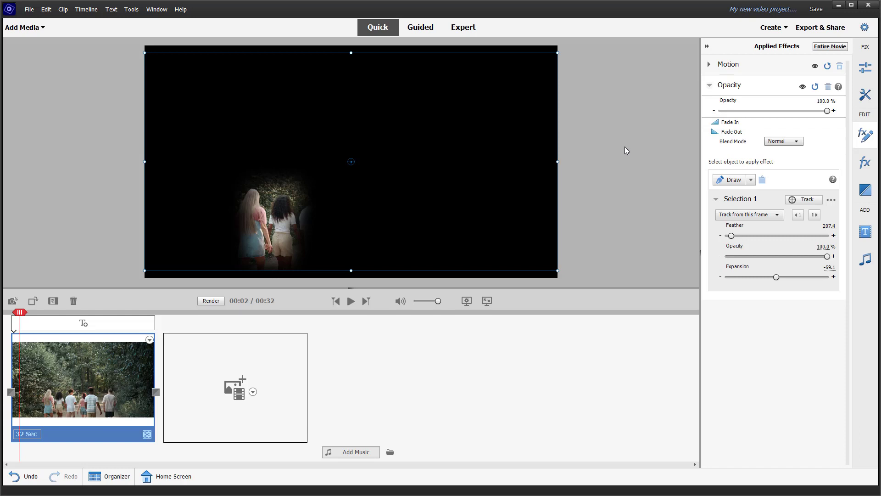
Add a Circle selection shaped into a vertical ellipse and raise Selection 1's Expansion to 576.0.
click(705, 223)
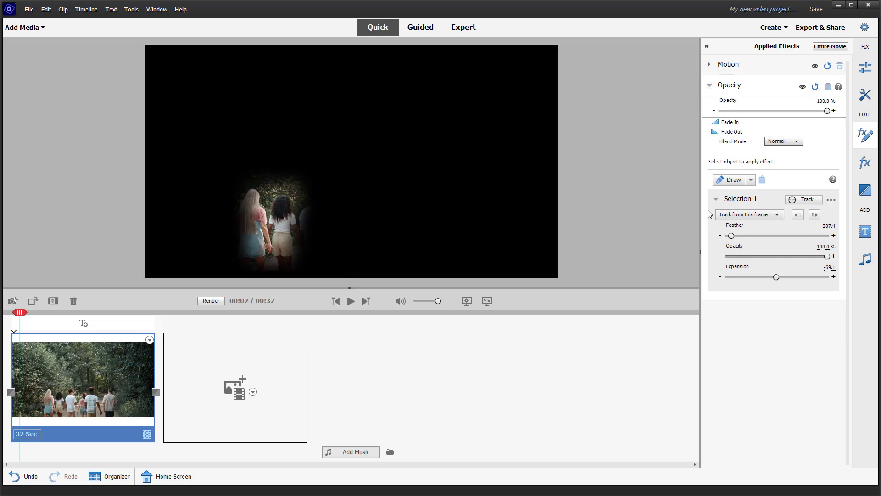
click(752, 180)
click(783, 168)
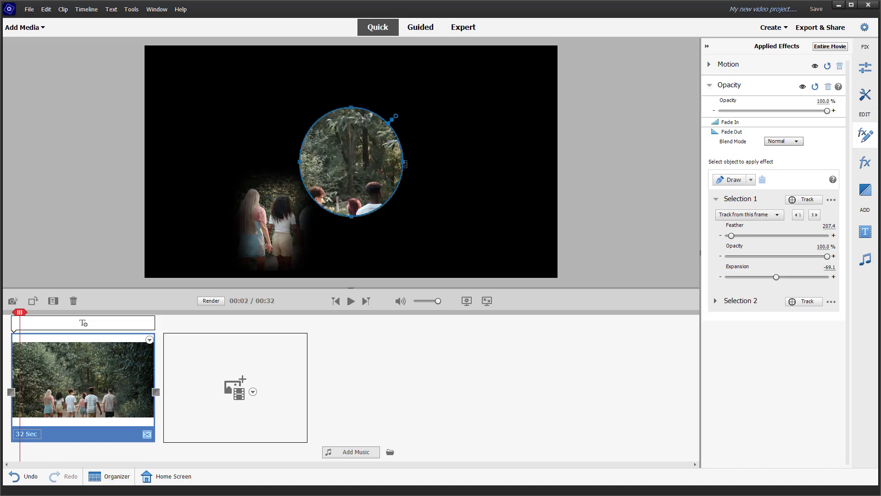
drag(403, 161, 430, 163)
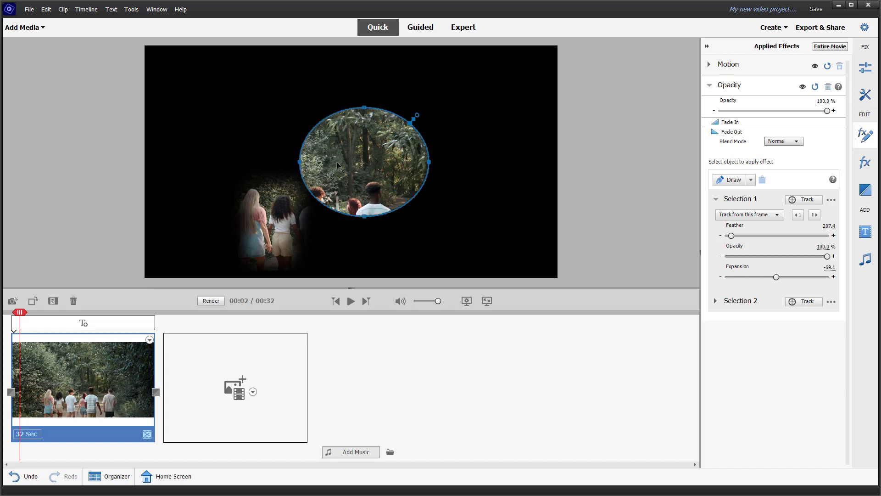
drag(299, 162, 338, 161)
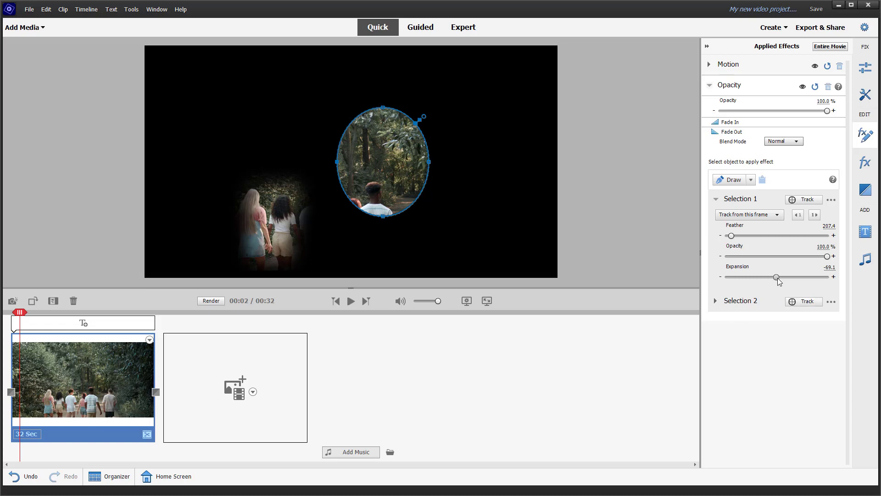
drag(778, 278, 781, 277)
Give Selection 2 Feather 391.7 and Expansion 299.5 to widen the oval reveal.
click(724, 301)
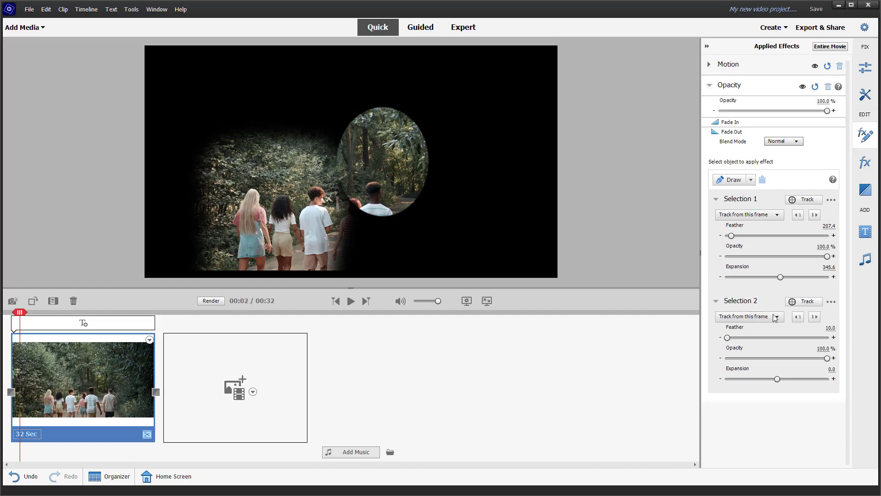
drag(727, 337, 735, 338)
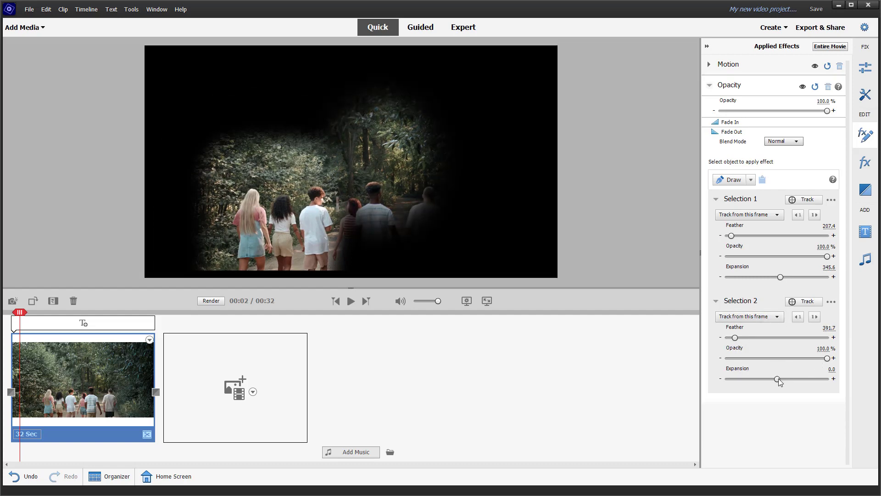
drag(779, 379, 781, 379)
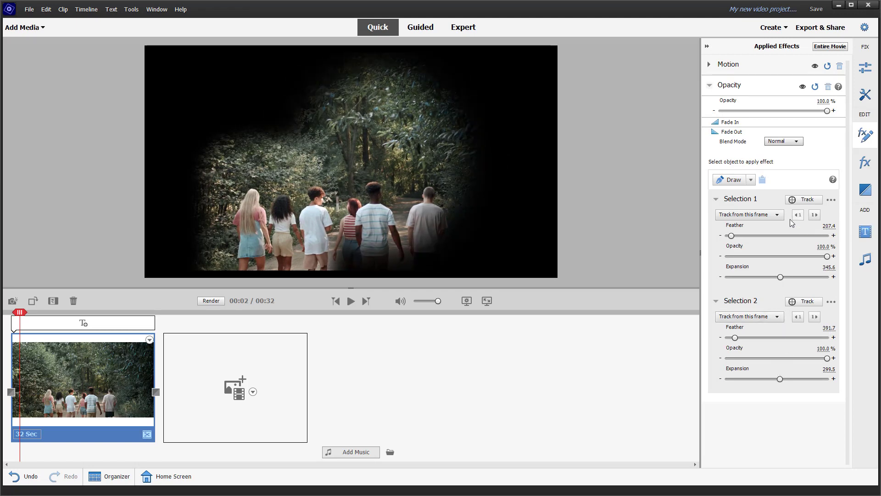
click(751, 180)
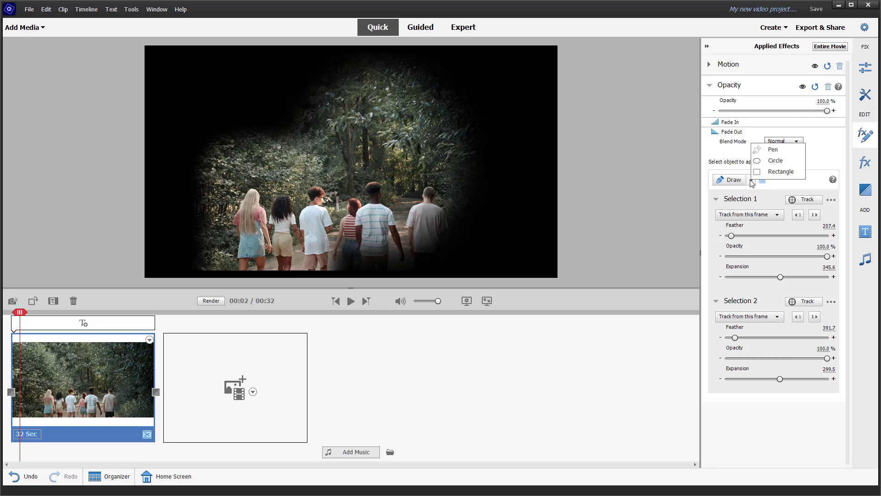
Draw a free-form Pen selection over the foliage right of the walkers and refine its anchors.
click(776, 150)
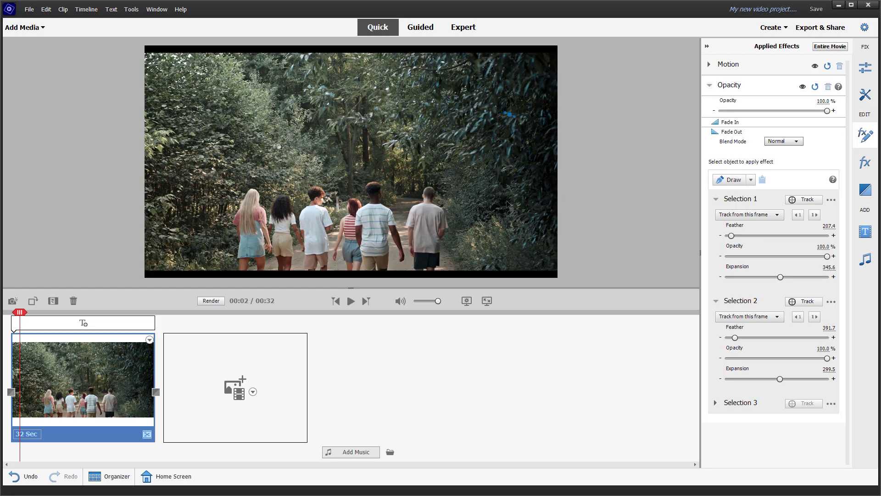
drag(531, 192, 507, 201)
click(443, 198)
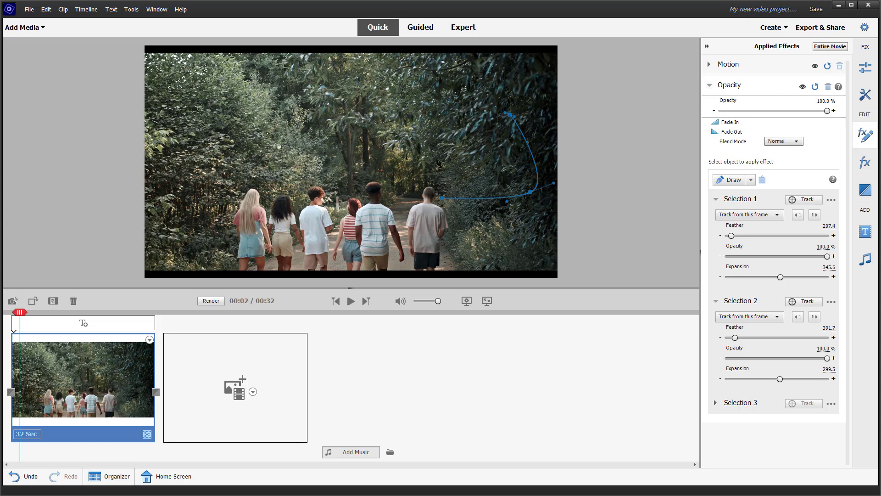
click(507, 114)
drag(535, 105, 535, 105)
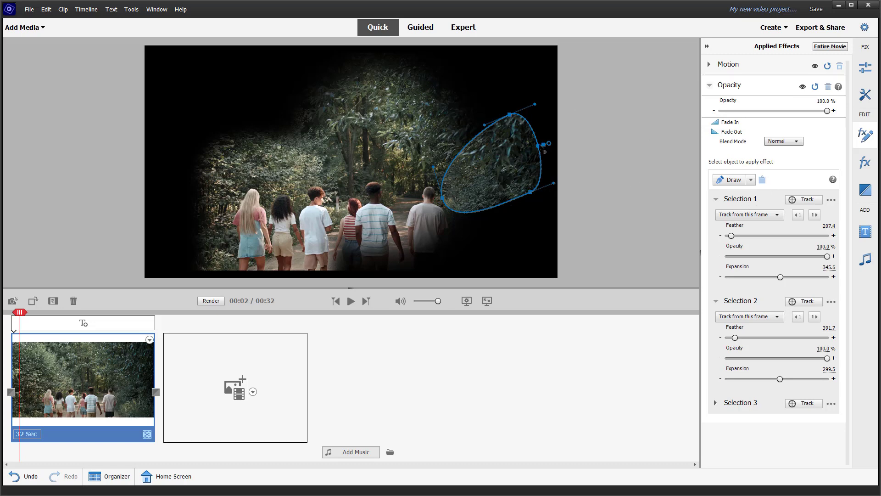
drag(538, 147, 539, 149)
drag(510, 114, 493, 111)
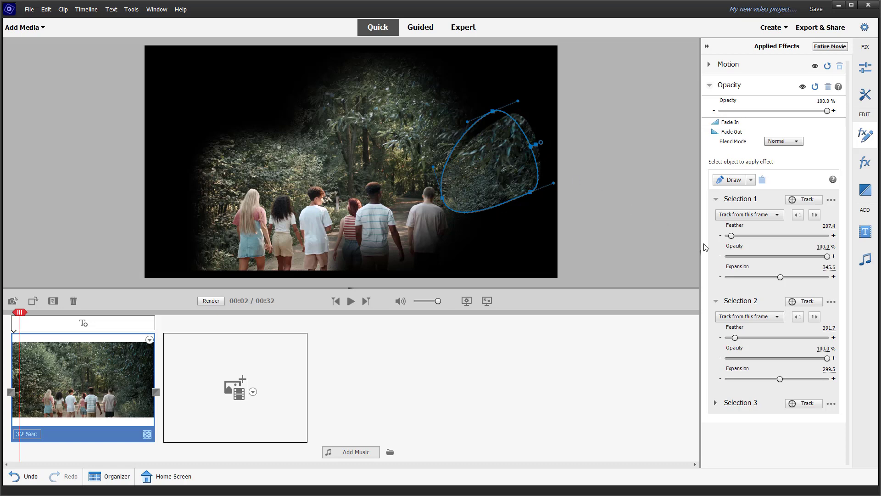
Draw a fourth selection as a fan-shaped patch over the upper-left foliage and nudge its right point.
click(752, 180)
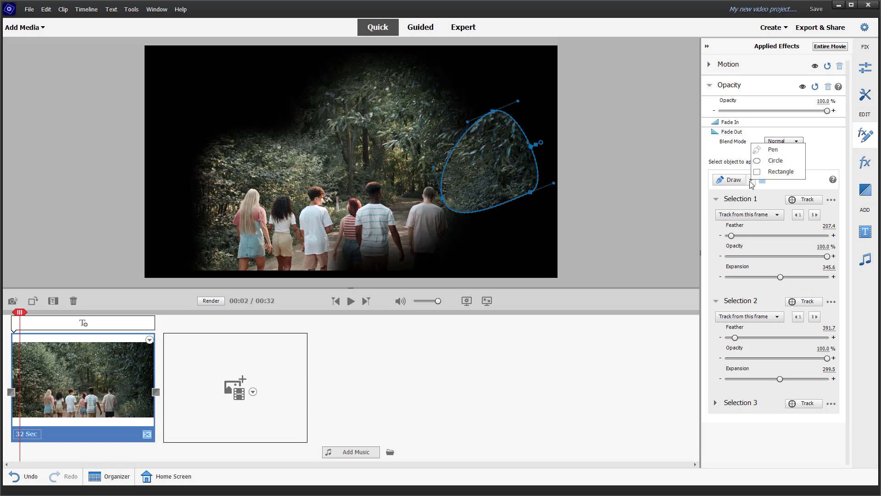
click(781, 159)
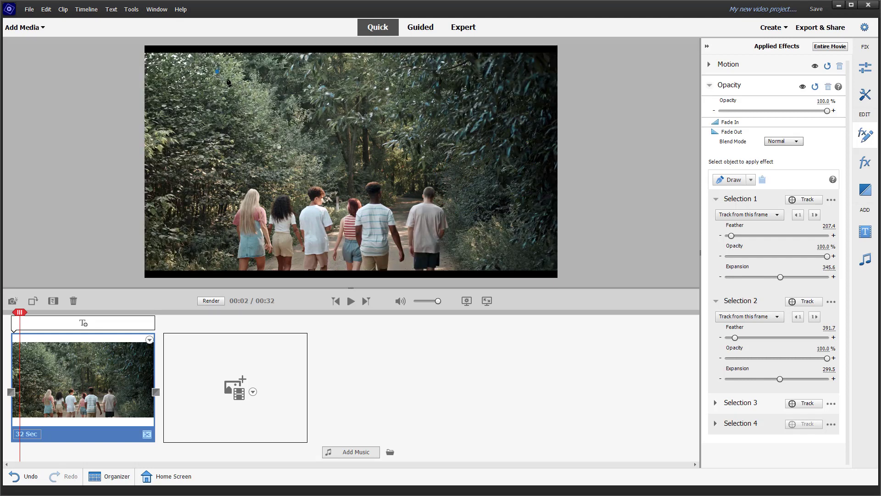
click(217, 71)
click(254, 101)
drag(172, 135, 169, 128)
click(164, 99)
click(217, 72)
click(255, 102)
drag(260, 106, 263, 108)
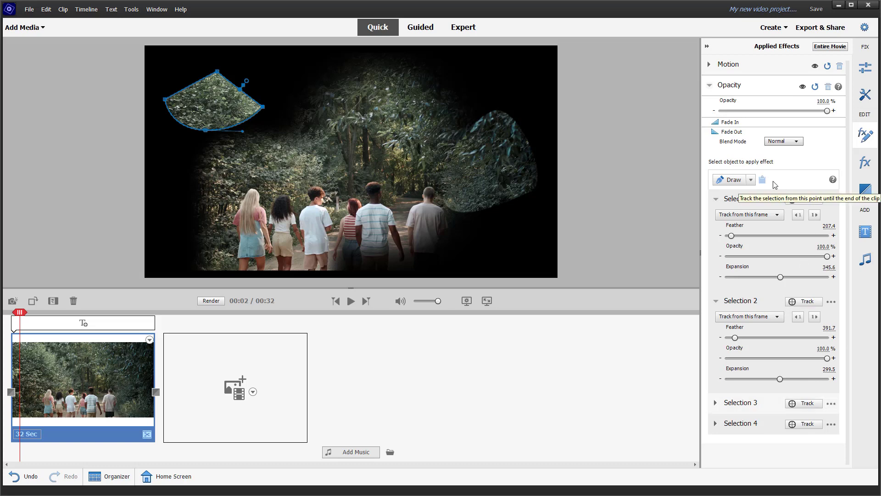
Invert Selection 1's mask, then invert it back to the original.
click(831, 201)
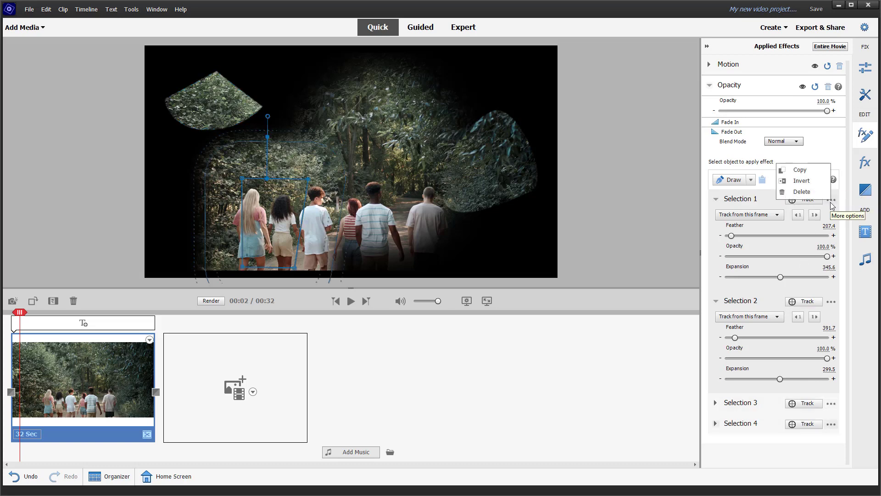
click(817, 185)
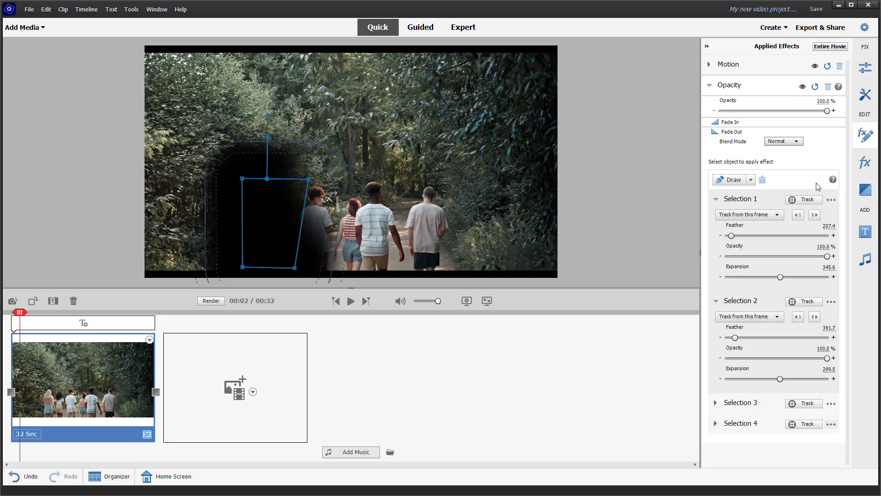
click(831, 199)
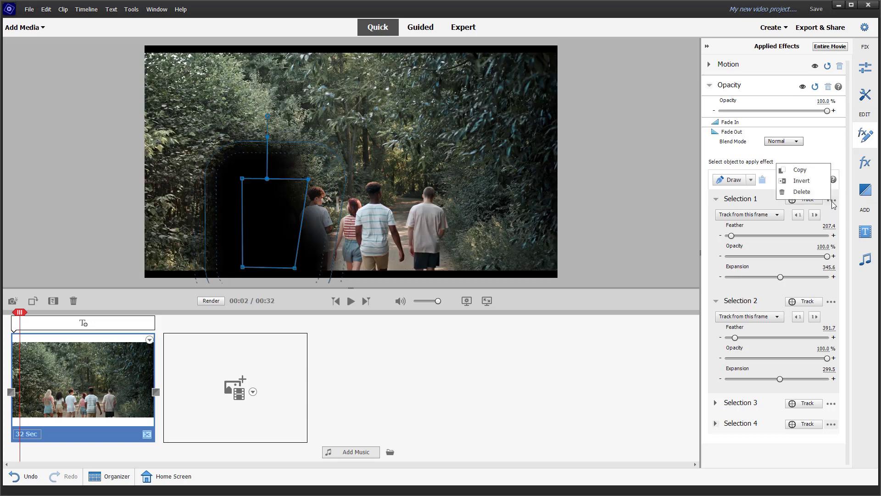
click(819, 182)
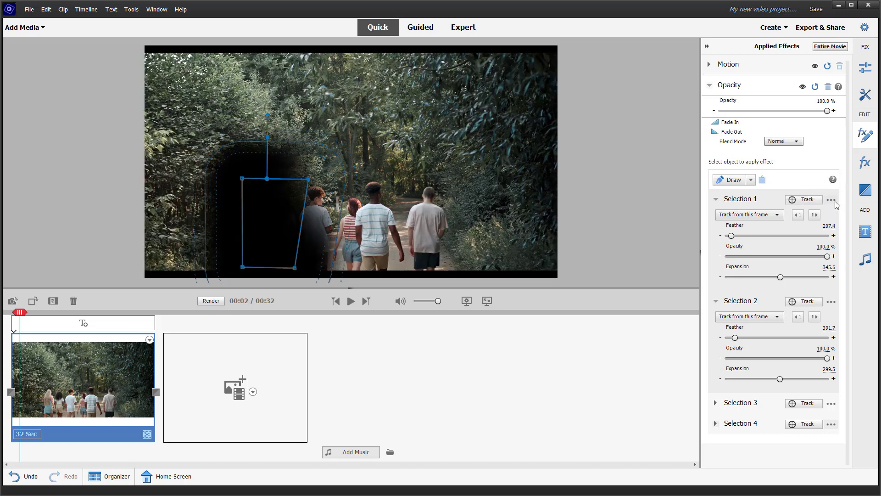
Delete Selection 4 and Selection 3.
click(832, 425)
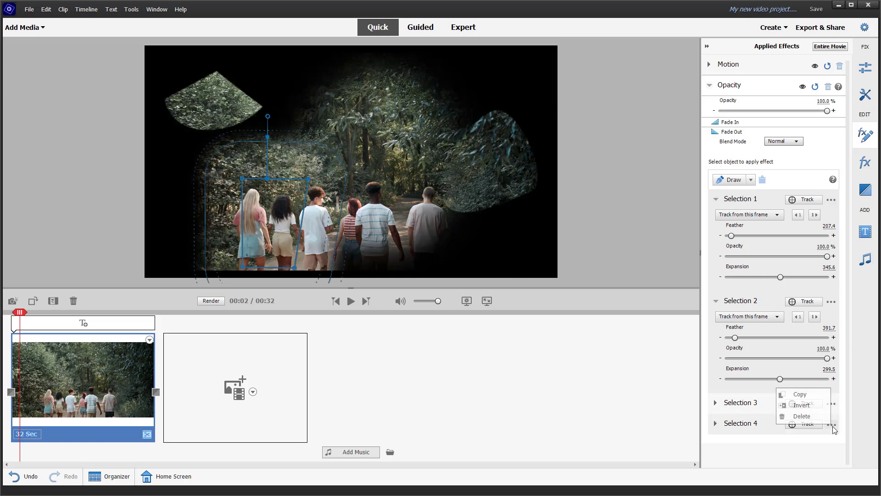
click(802, 416)
click(831, 403)
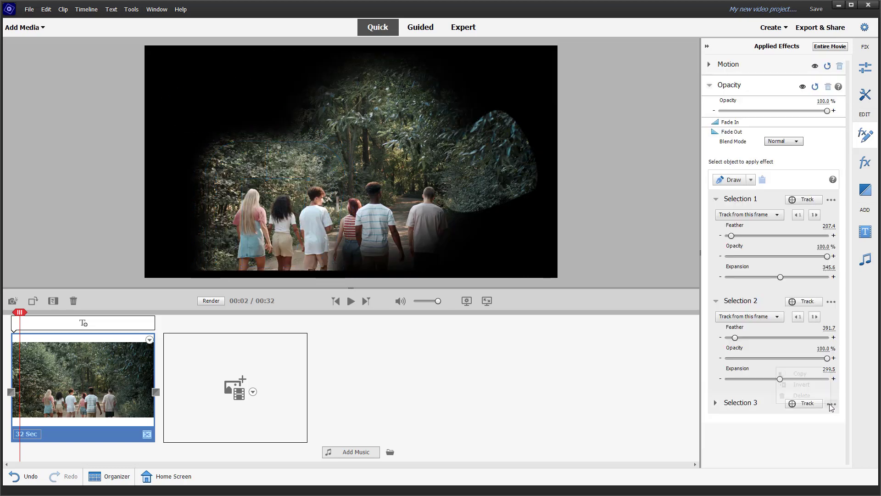
click(802, 395)
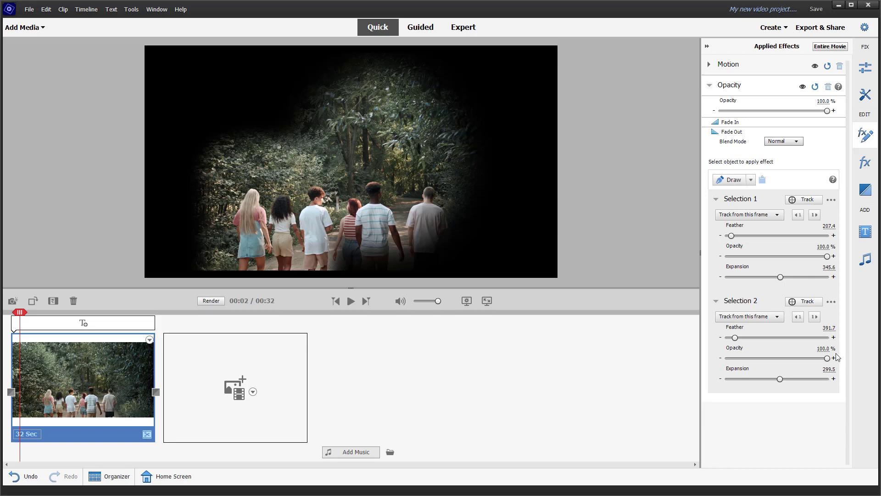
Move Selection 2's oval mask right over the path and the right-hand walkers.
click(831, 301)
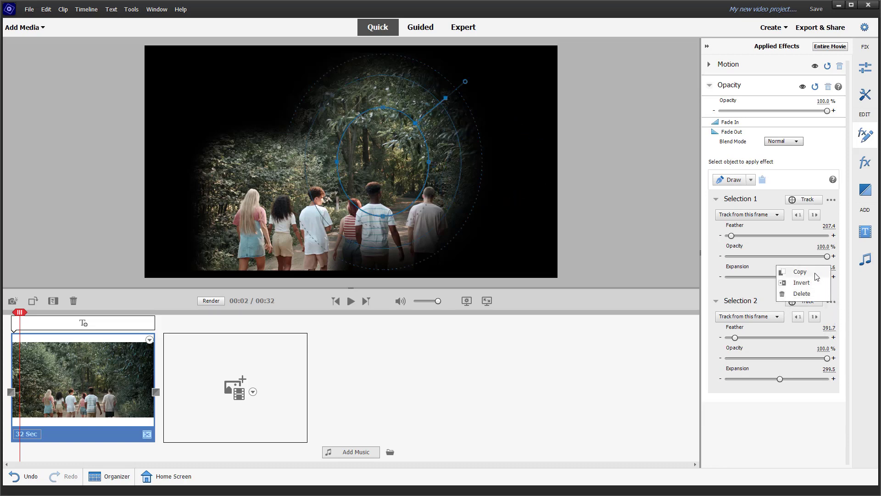
click(539, 191)
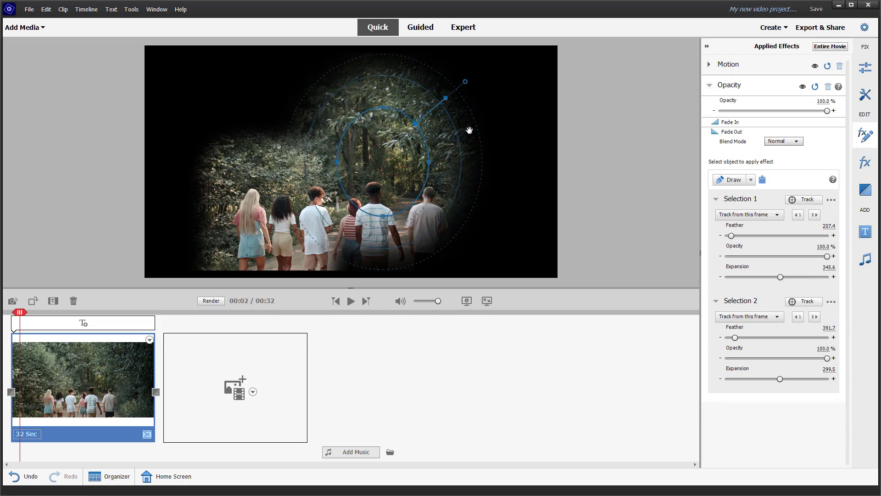
drag(470, 130, 470, 130)
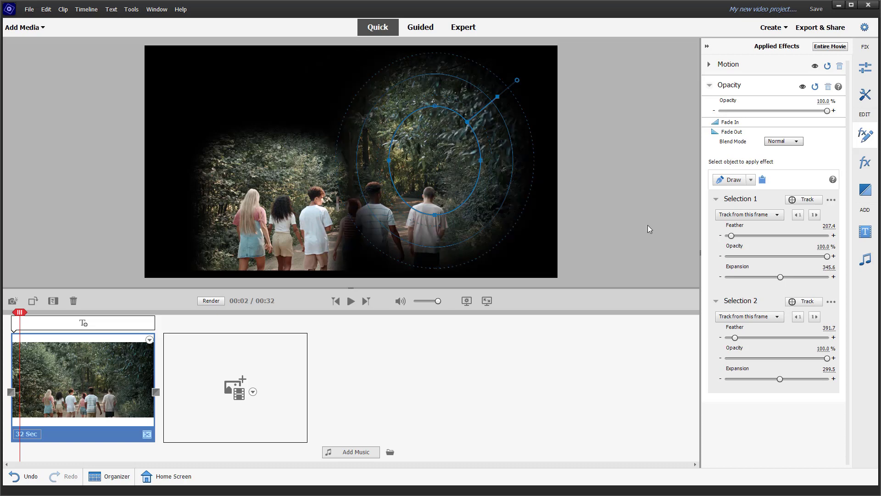
click(831, 303)
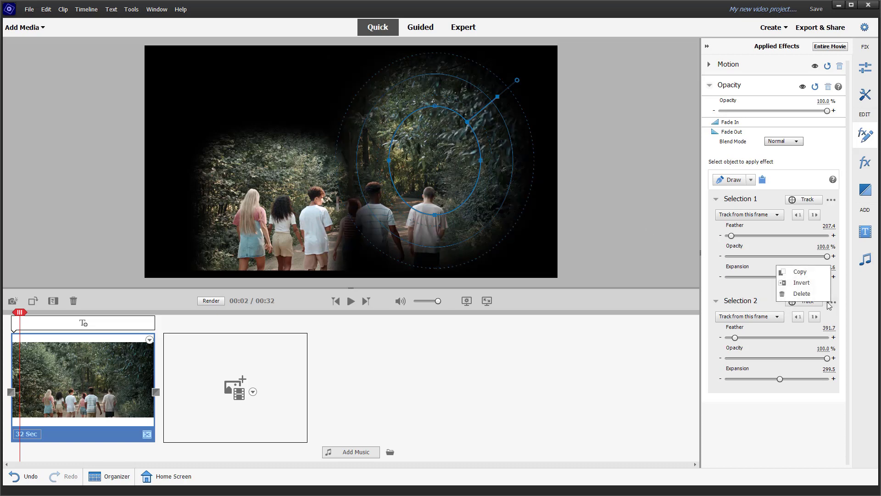